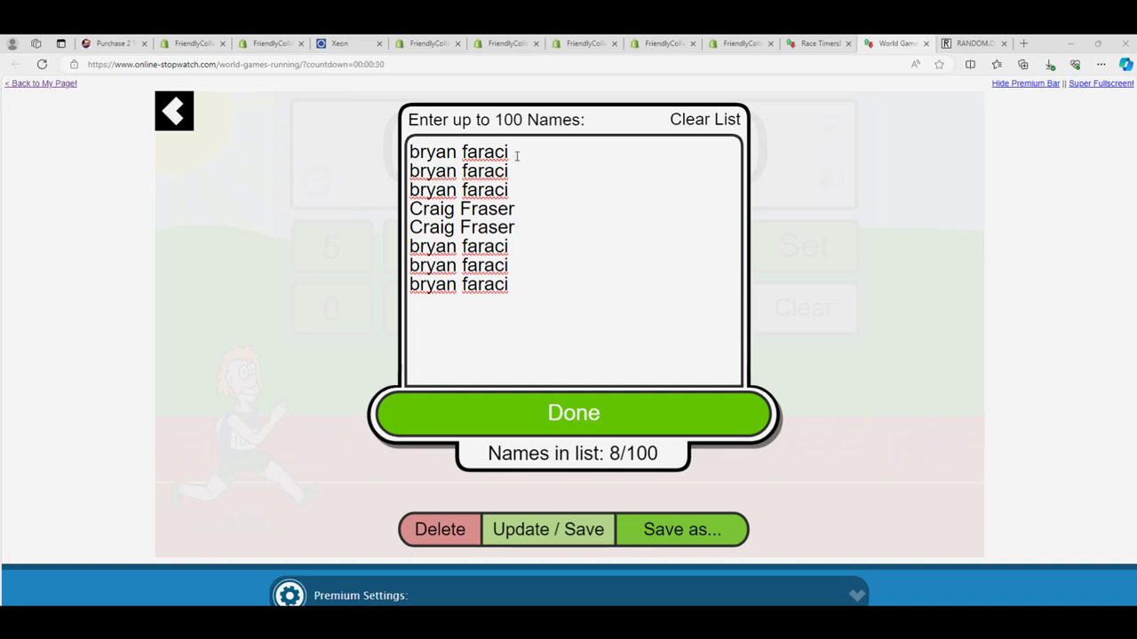
Select the eight names in the entry list and confirm them with Done.
mouse_move(516, 157)
left_mouse_down()
mouse_move(419, 152)
mouse_move(512, 211)
mouse_move(419, 152)
left_mouse_up()
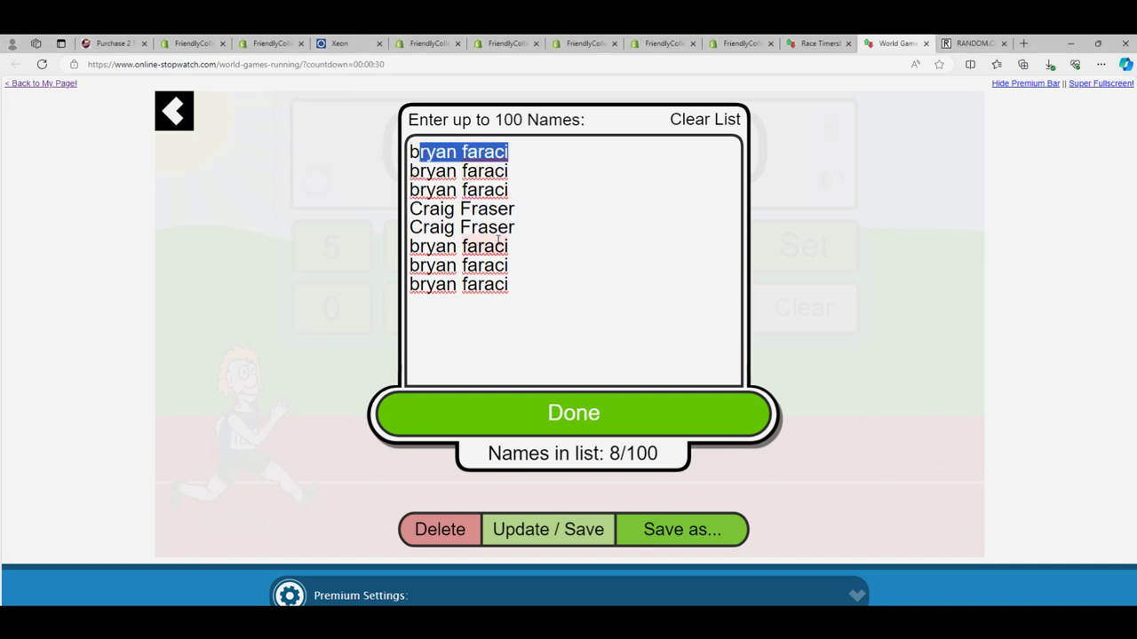
mouse_move(513, 284)
left_mouse_down()
mouse_move(393, 141)
mouse_move(419, 151)
mouse_move(407, 152)
mouse_move(528, 279)
left_mouse_up()
left_click(514, 174)
left_click(493, 333)
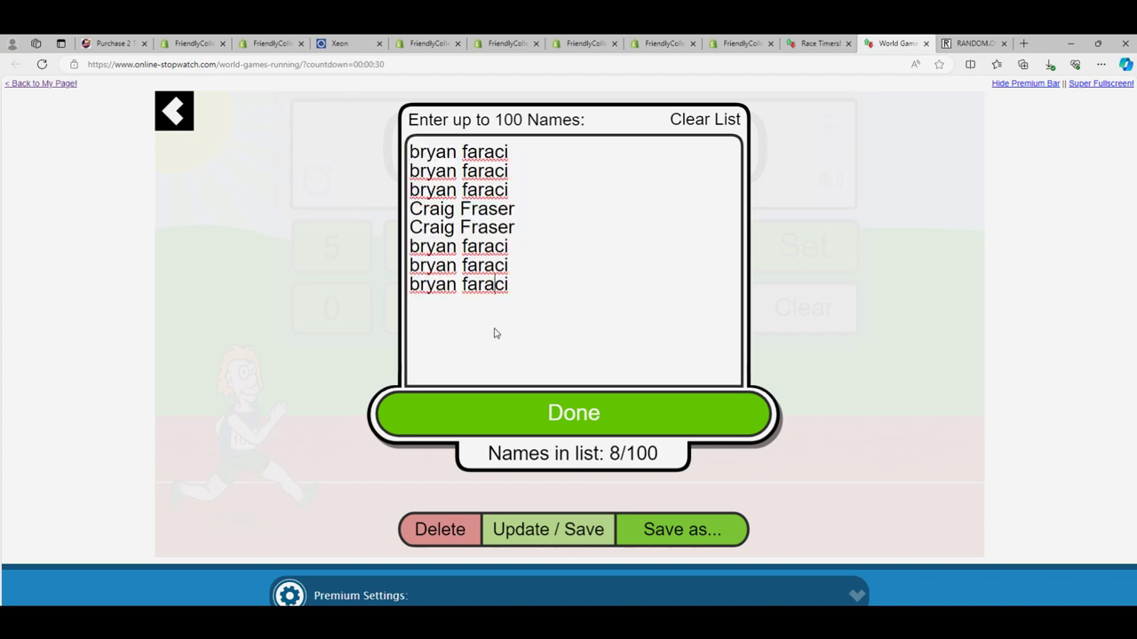
mouse_move(494, 332)
left_mouse_down()
mouse_move(409, 152)
mouse_move(525, 307)
left_mouse_up()
left_click(495, 346)
left_click_drag(525, 305, 457, 190)
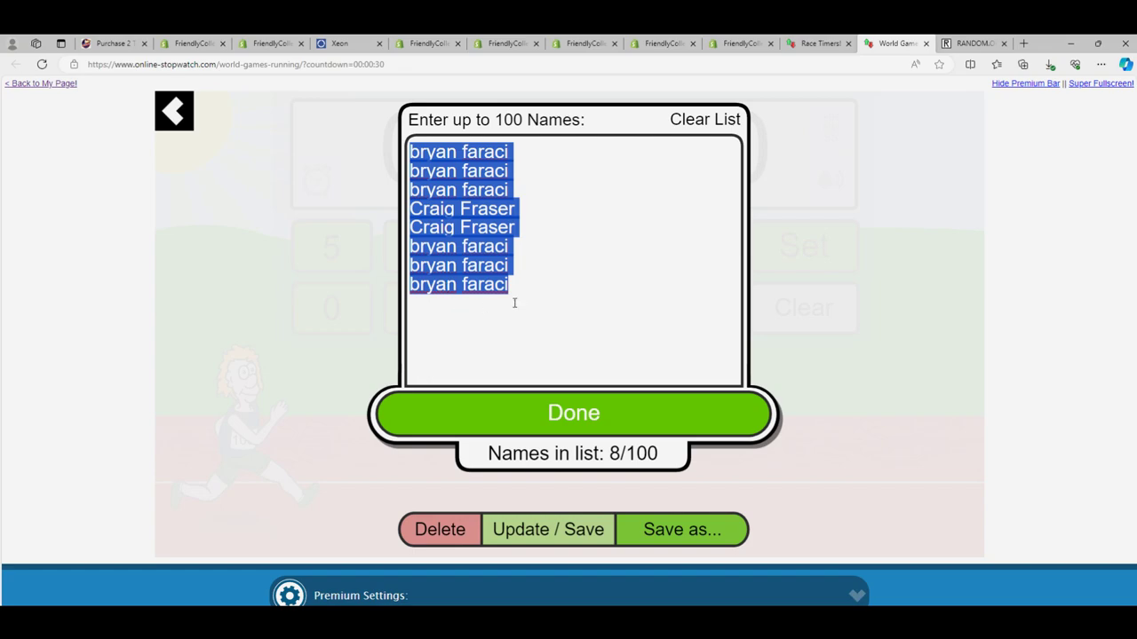
left_click(592, 426)
Set the race, shuffle the eight runners' characters, and switch to Super Fullscreen.
left_click(790, 247)
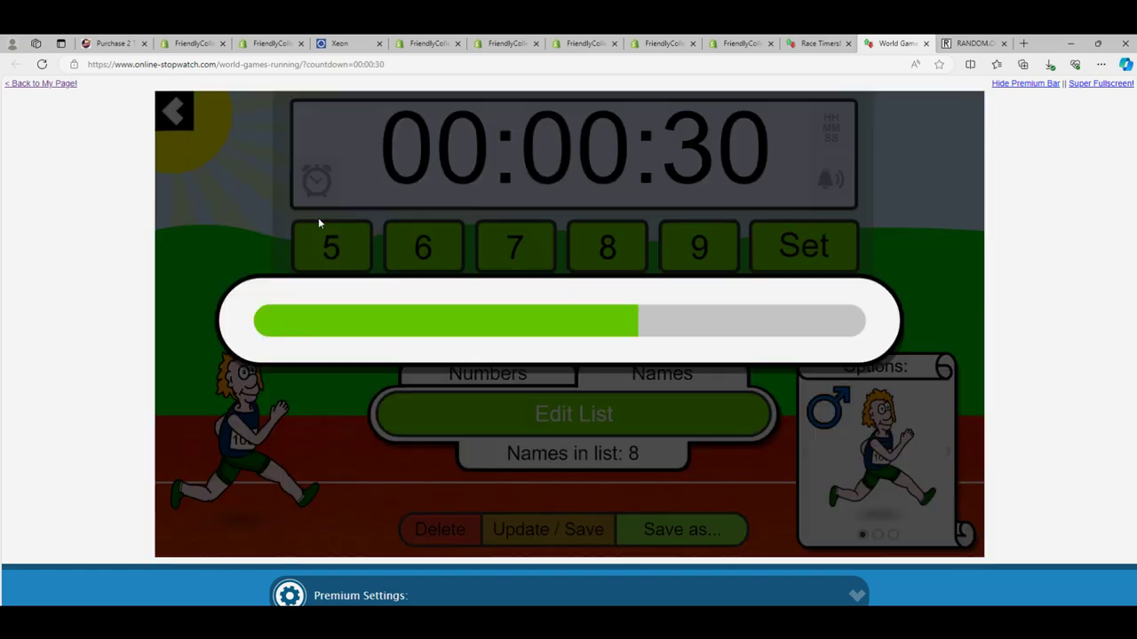
left_click(228, 147)
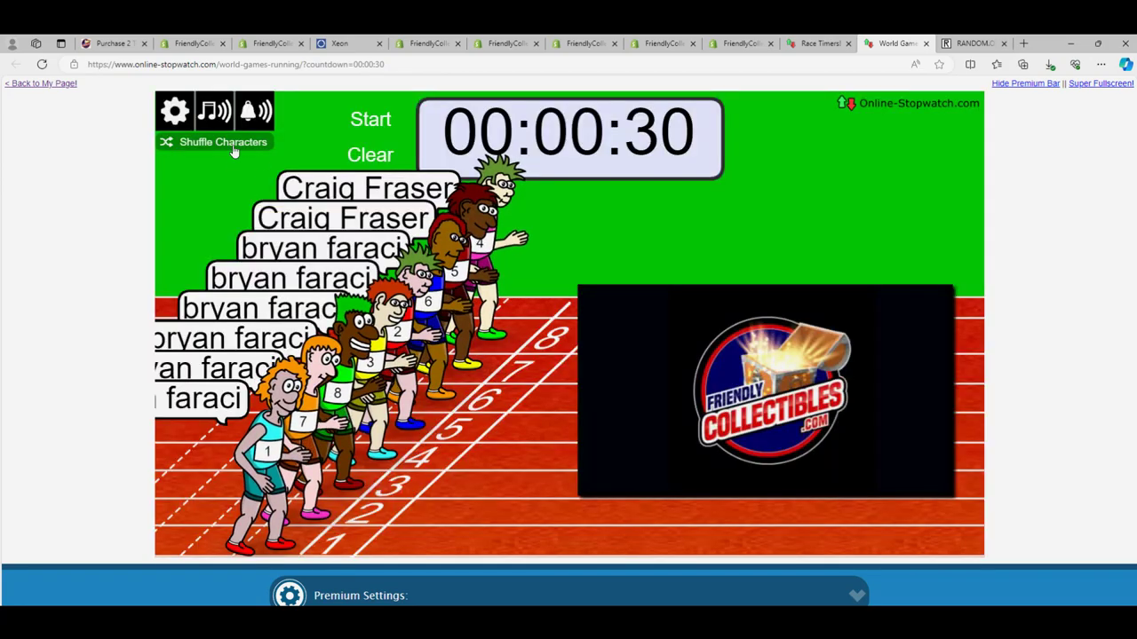
left_click(234, 151)
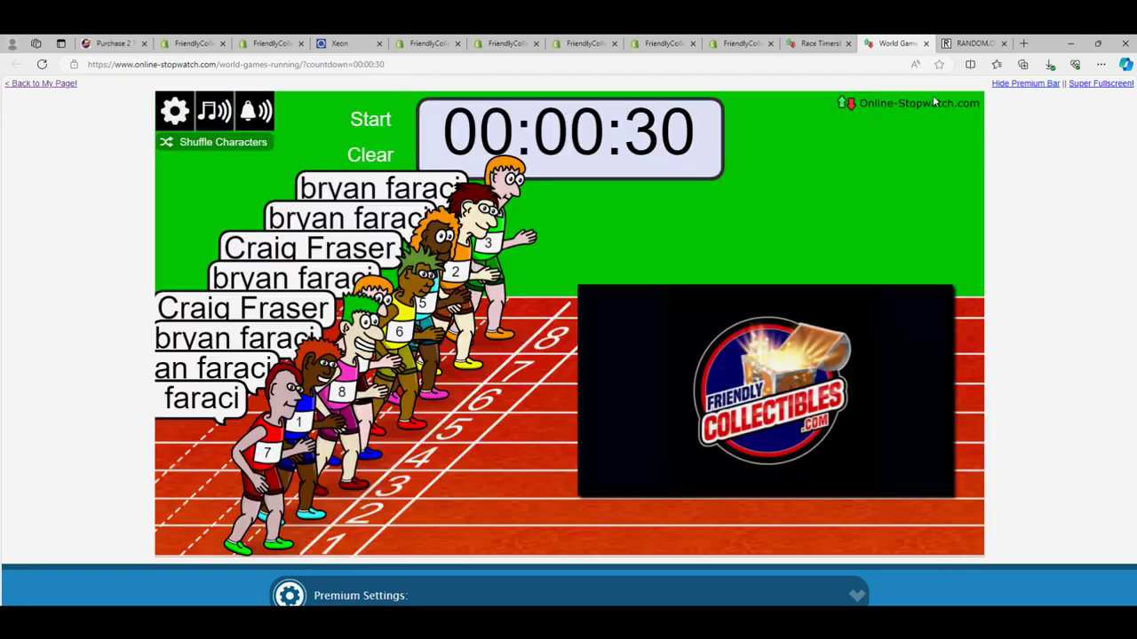
left_click(1099, 83)
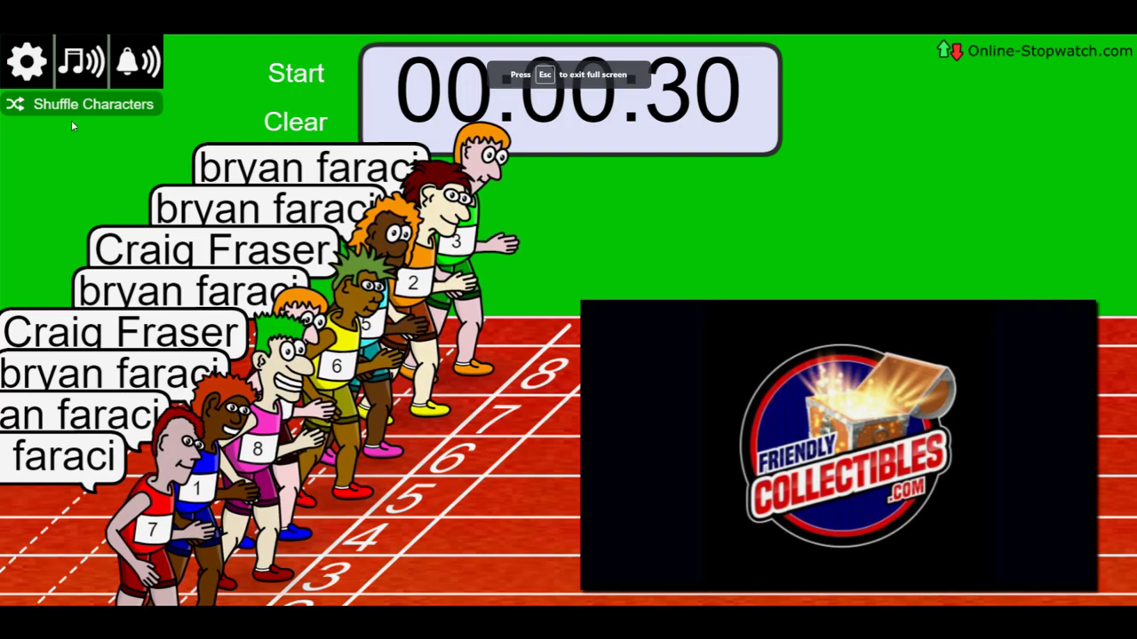
Start the 30-second race and copy the first-place runner's name from the results.
left_click(310, 71)
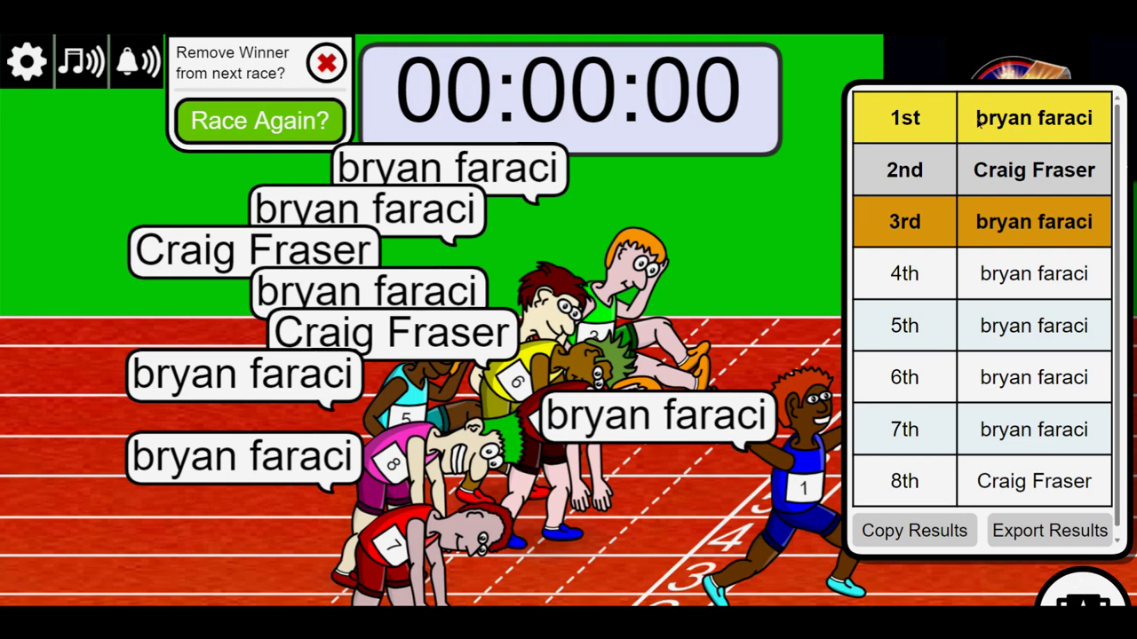
left_click_drag(976, 117, 1089, 117)
right_click(1091, 117)
left_click(986, 120)
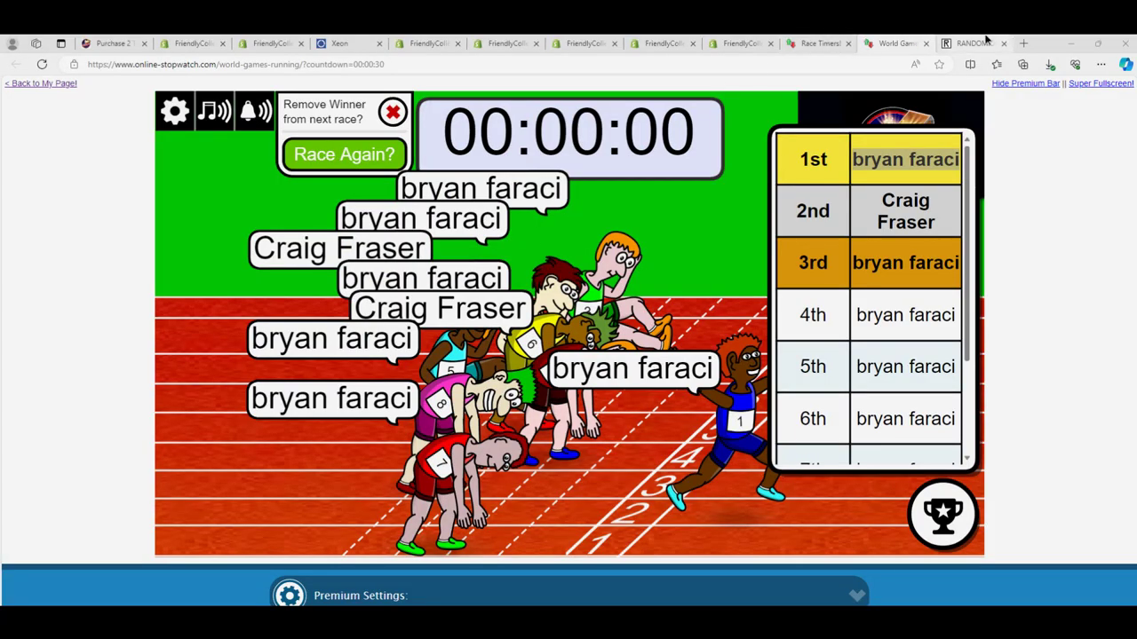
Open RANDOM.ORG's List Randomizer and copy the owner names from the notes.
left_click(974, 42)
scroll(613, 249, "up", 2)
left_click(442, 118)
key("alt+Tab")
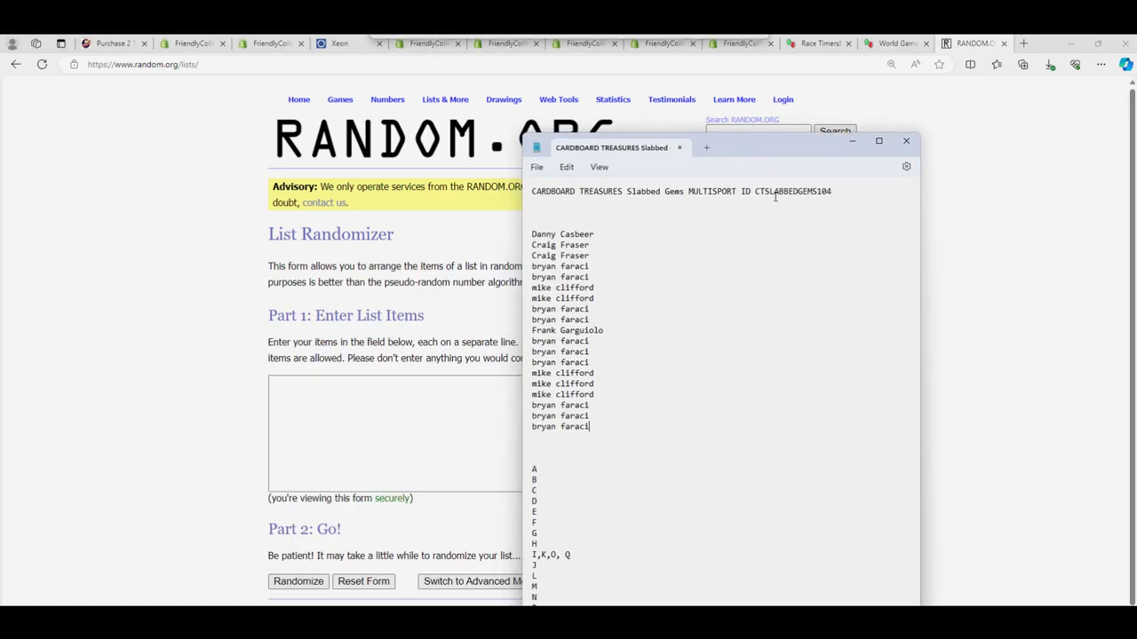
mouse_move(631, 433)
left_mouse_down()
mouse_move(569, 278)
mouse_move(532, 242)
left_mouse_up()
right_click(549, 262)
left_click(584, 323)
Paste the 19 owner names into the list box and remove the trailing blank line.
left_click(297, 403)
right_click(298, 402)
left_click(331, 512)
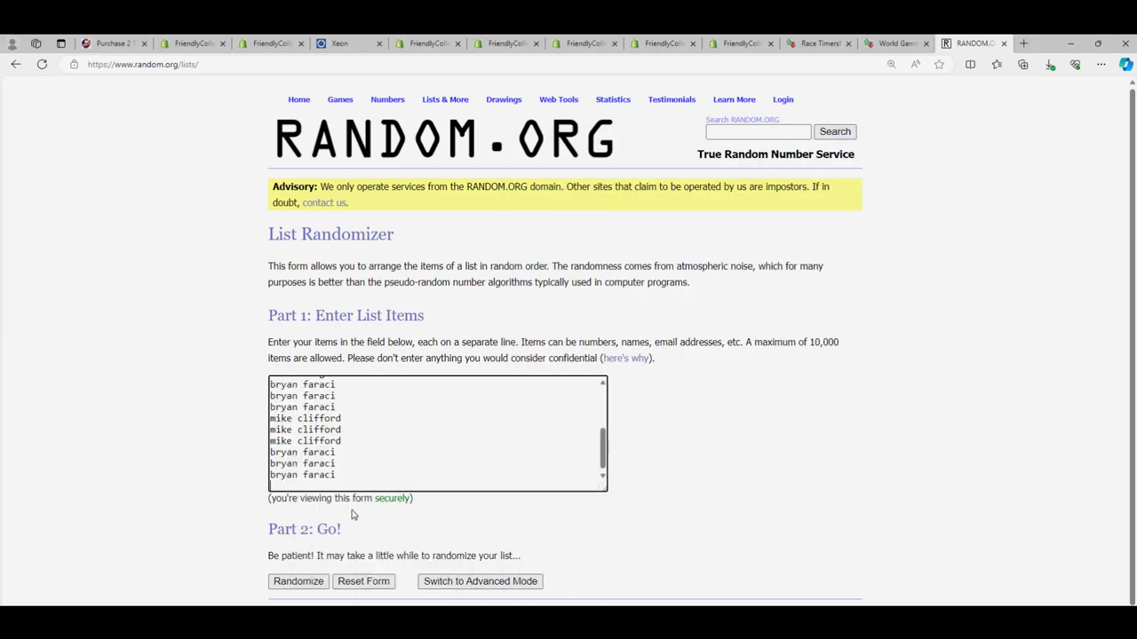
left_click(348, 487)
key("BackSpace")
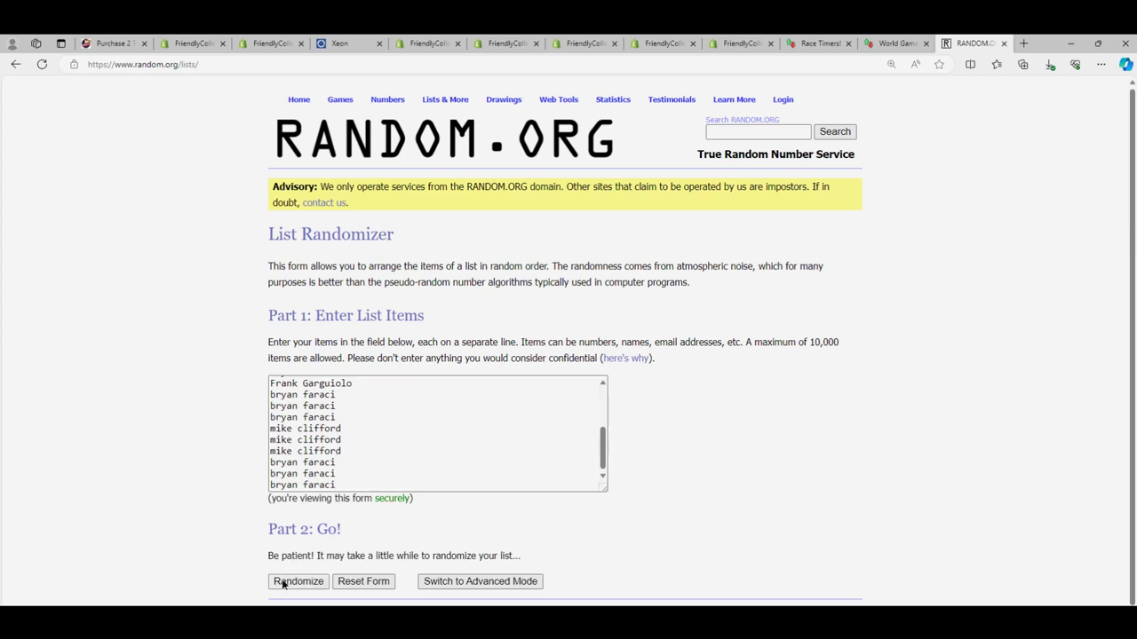
Randomize the 19-name list, then reshuffle it repeatedly with Again!
left_click(284, 581)
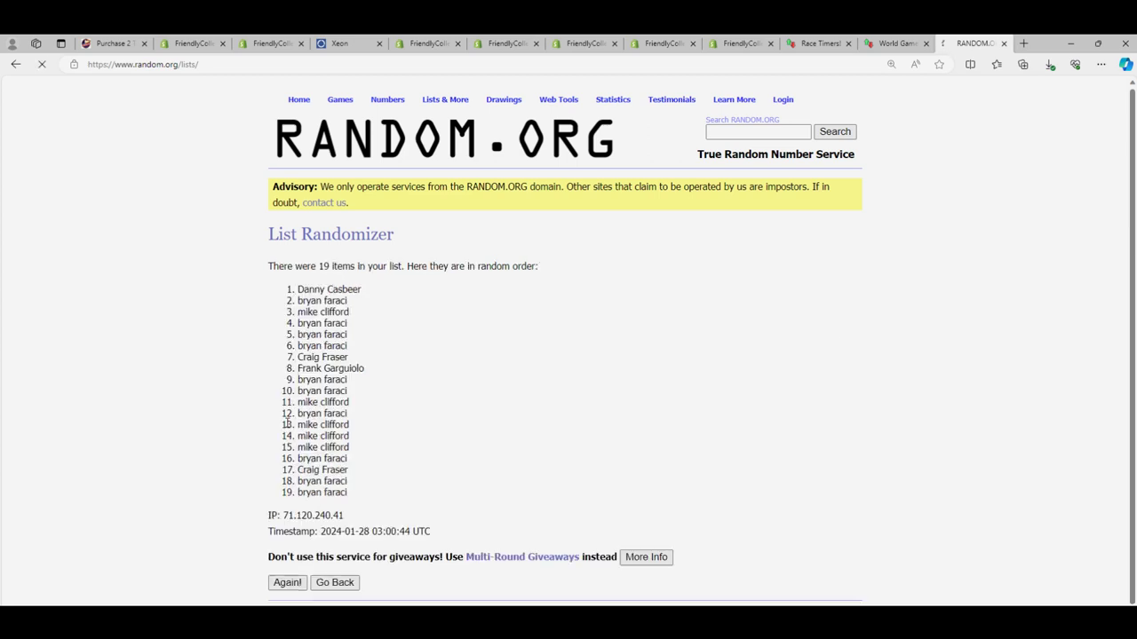
left_click(285, 583)
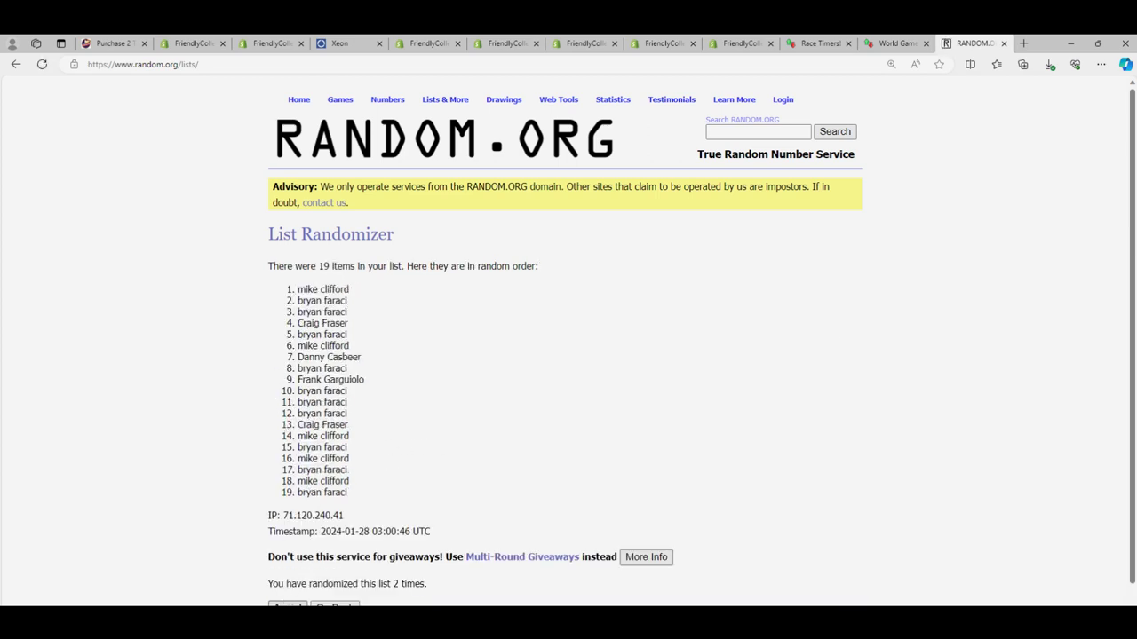
left_click(286, 606)
left_click(286, 607)
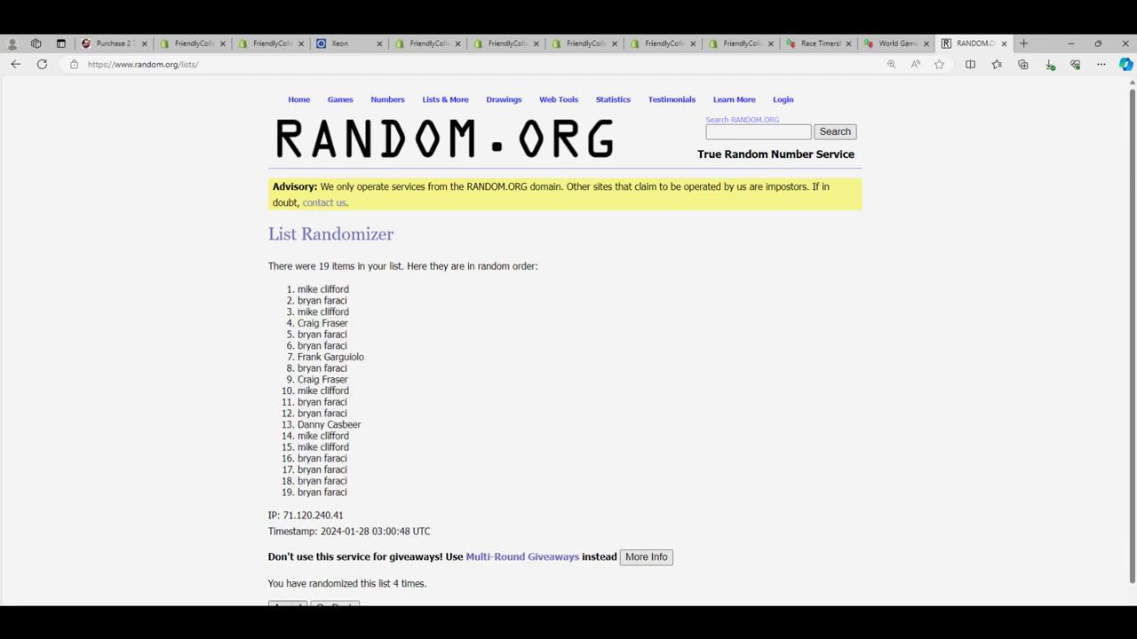
left_click(293, 603)
left_click(293, 604)
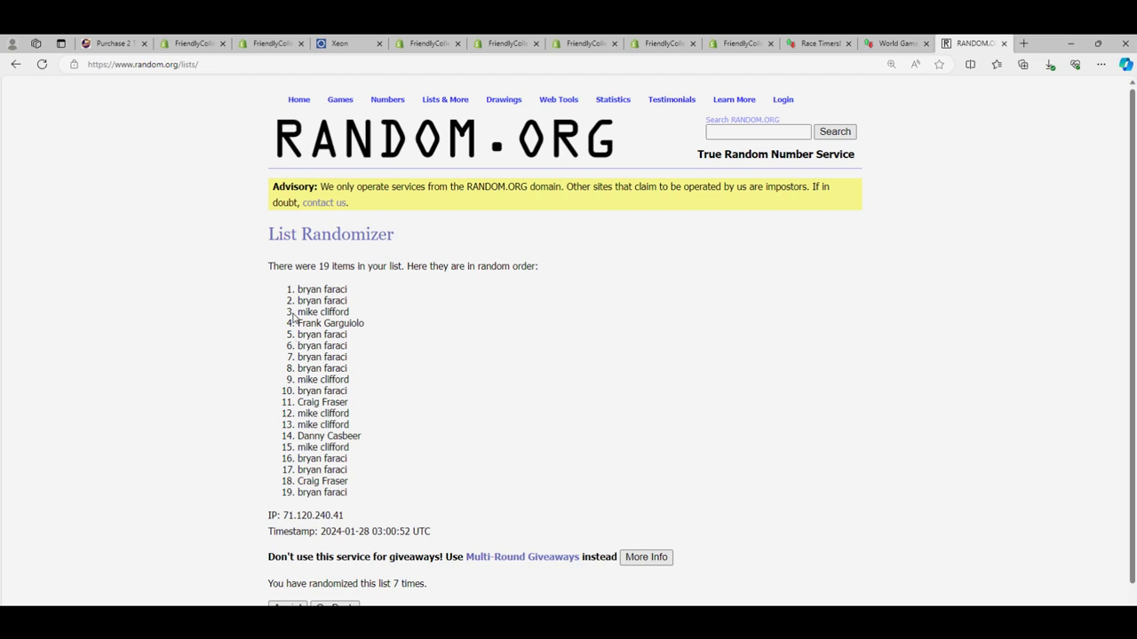
Copy the final randomized list of 19 names.
mouse_move(294, 289)
left_mouse_down()
mouse_move(364, 335)
mouse_move(344, 520)
mouse_move(351, 496)
left_mouse_up()
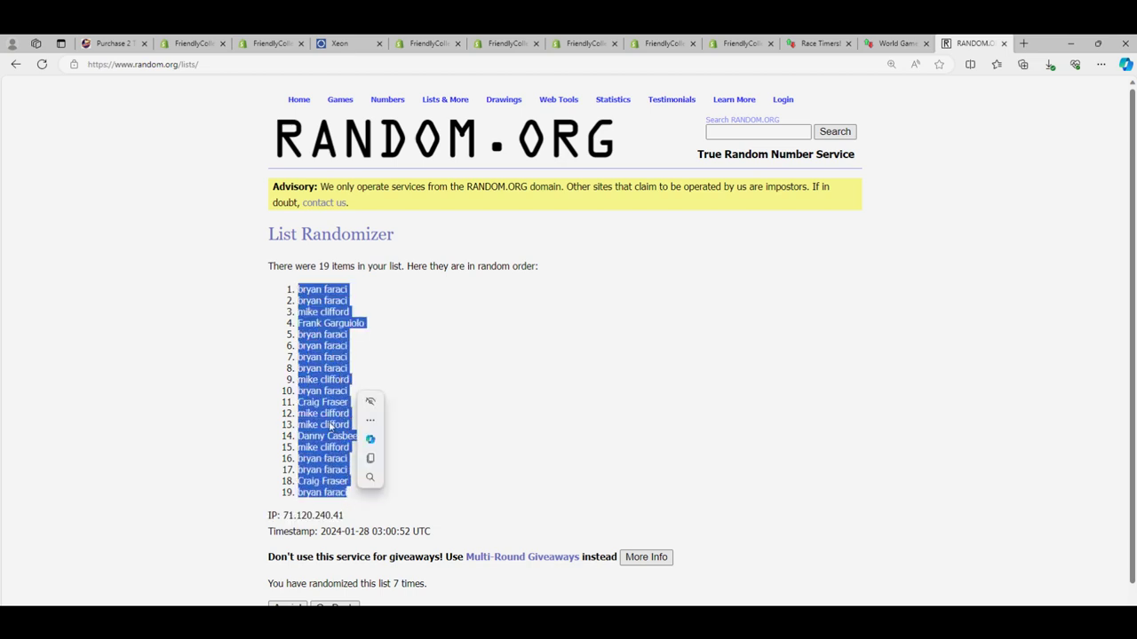
right_click(307, 348)
left_click(359, 355)
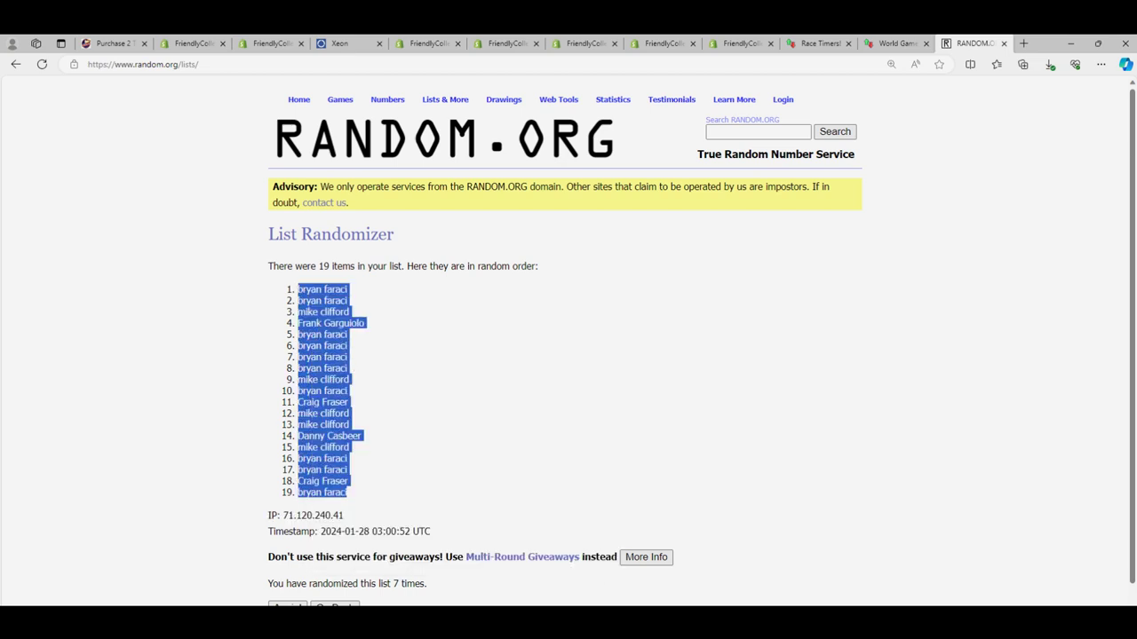
Paste the names as text into the Owners column from A2, then reopen a blank List Randomizer.
mouse_move(0, 222)
left_mouse_down()
mouse_move(574, 155)
mouse_move(759, 91)
mouse_move(800, 53)
left_mouse_up()
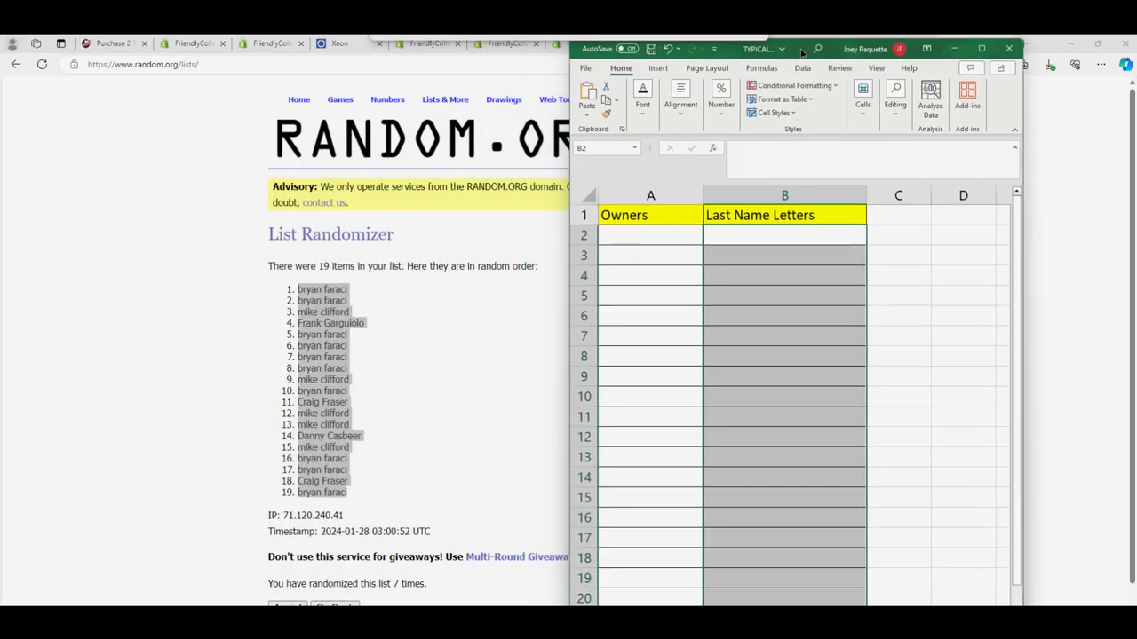
right_click(628, 236)
left_click(659, 335)
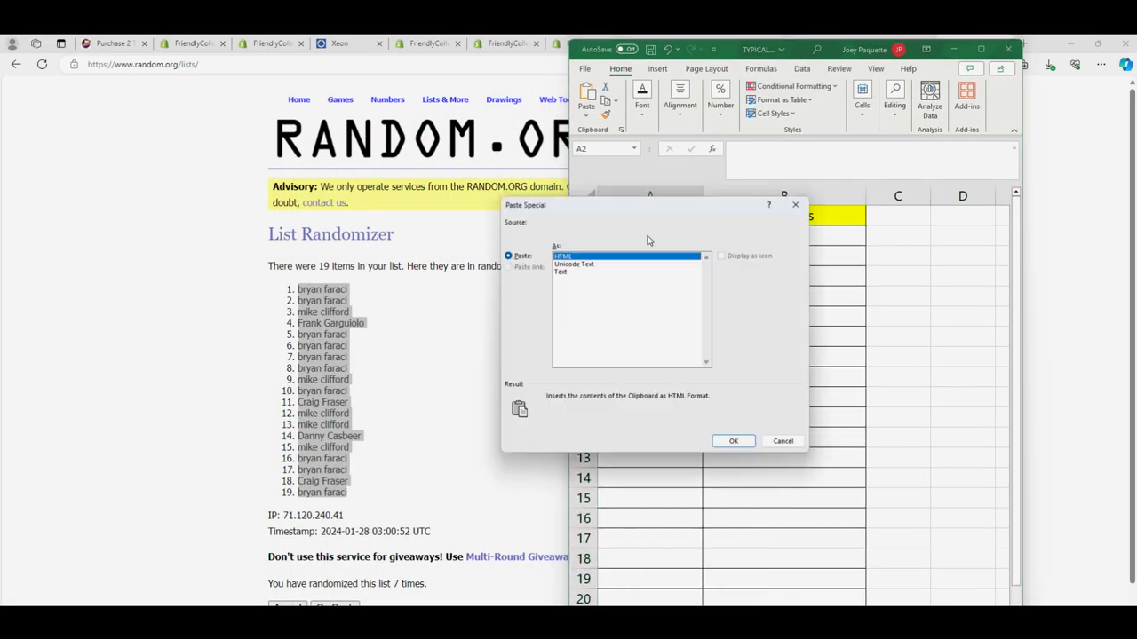
left_click(561, 272)
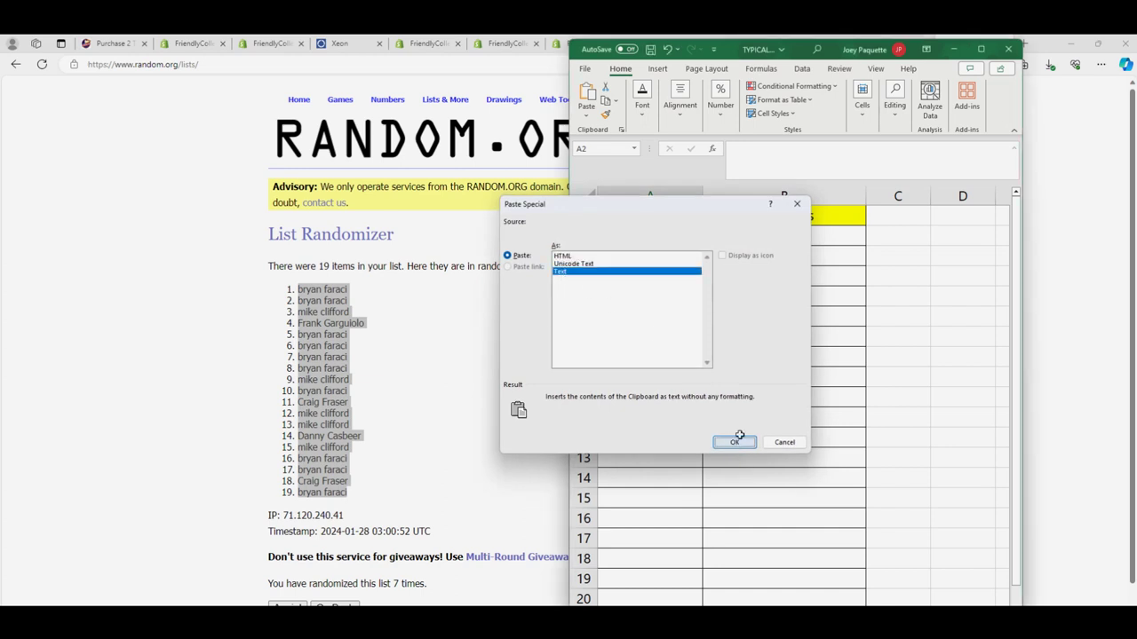
left_click(735, 443)
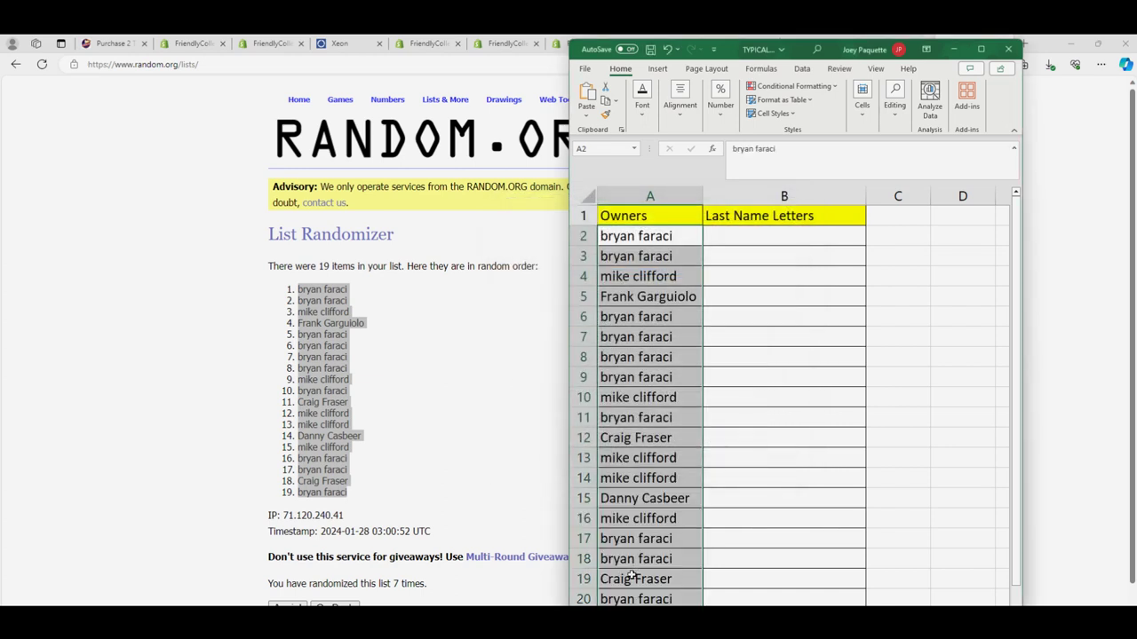
left_click(458, 115)
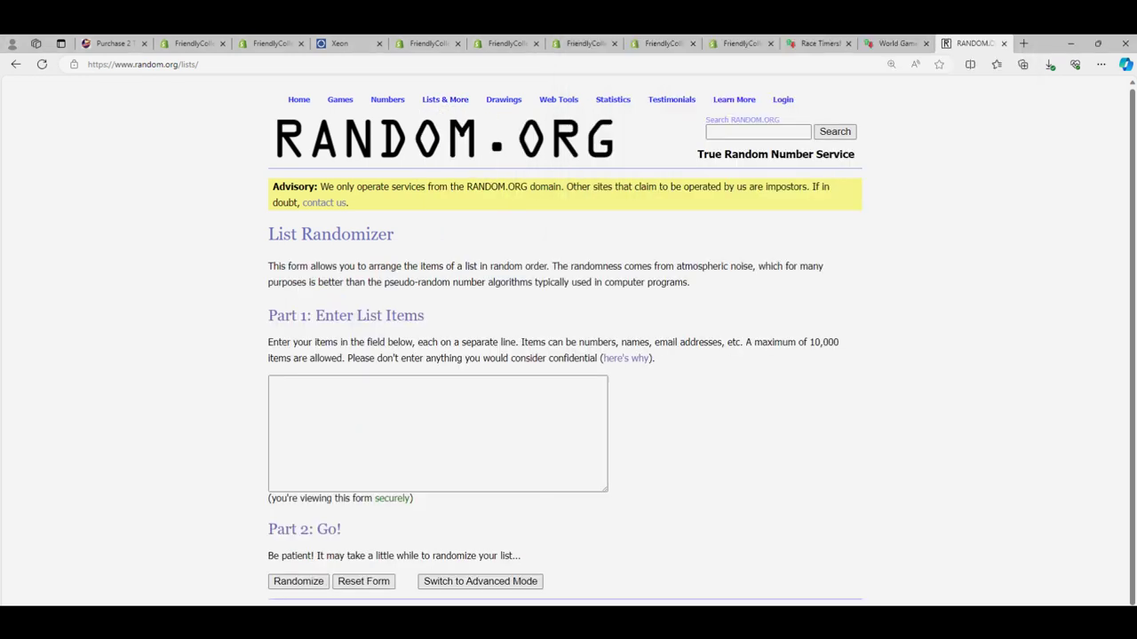
Copy the list of 19 last-name letters from the notes.
key("alt+Tab")
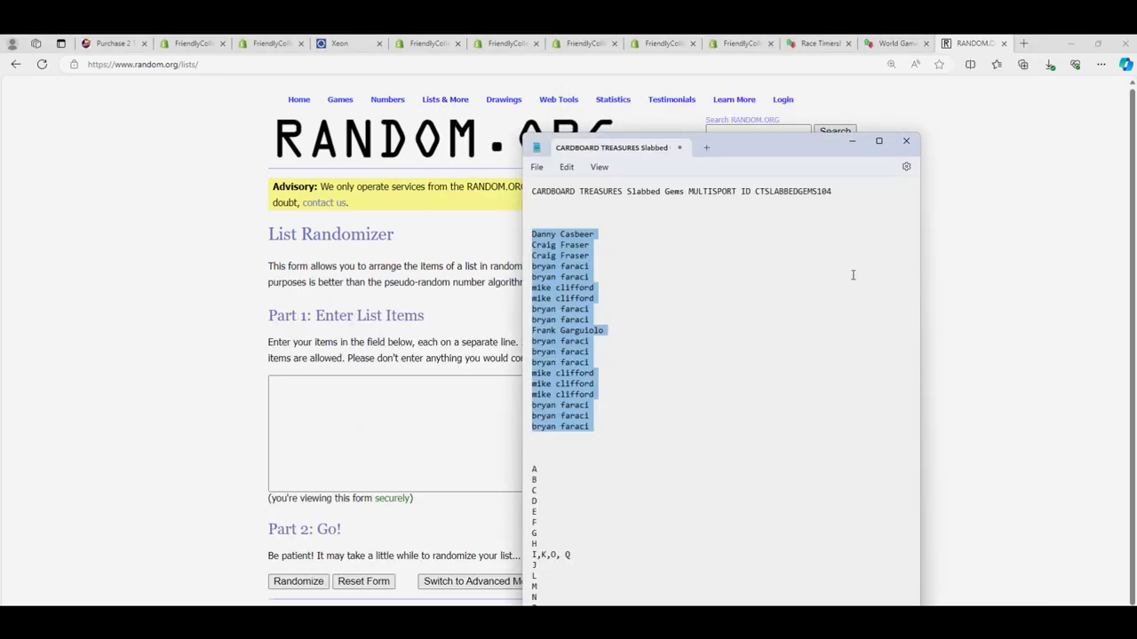
left_click_drag(748, 149, 726, 77)
left_click_drag(524, 599, 523, 405)
right_click(523, 417)
left_click(565, 246)
Paste the letter list into the List Randomizer box.
left_click(338, 401)
right_click(337, 401)
left_click(373, 517)
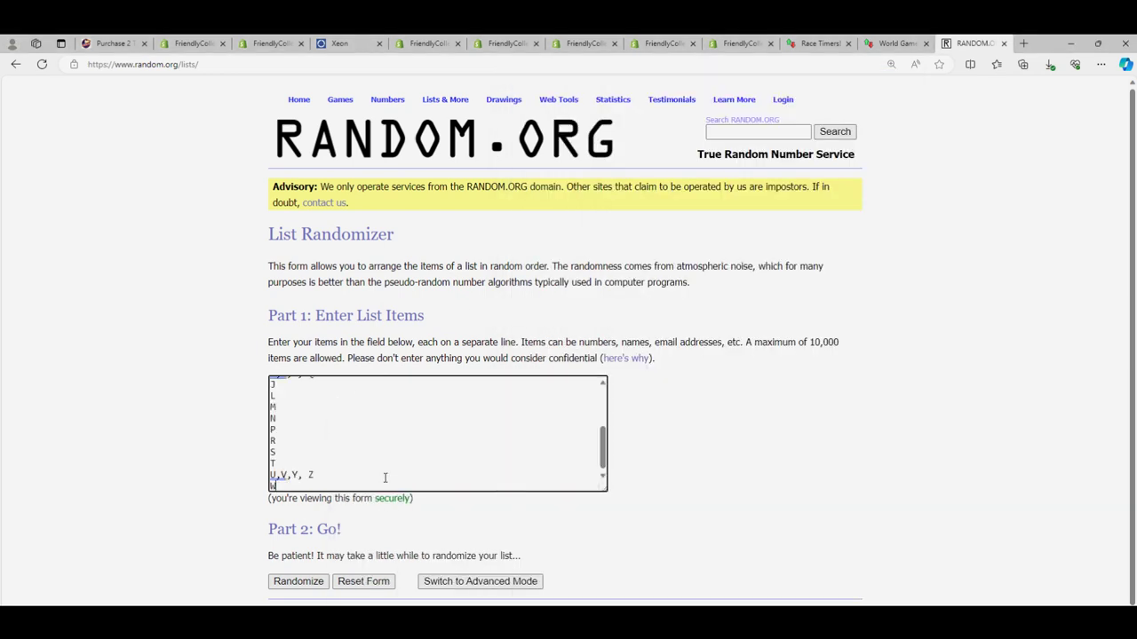
mouse_move(604, 444)
left_mouse_down()
mouse_move(604, 419)
mouse_move(605, 460)
left_mouse_up()
Reshuffle the letter list to 7 randomizations, then select all 19 results.
left_click(296, 582)
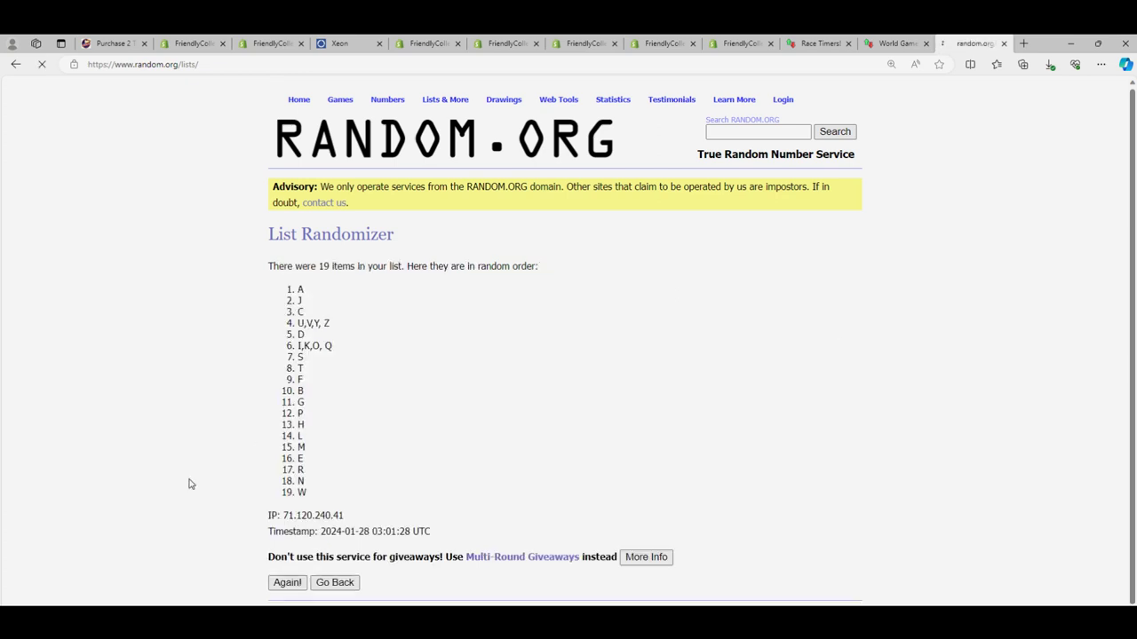
left_click(283, 584)
key("space")
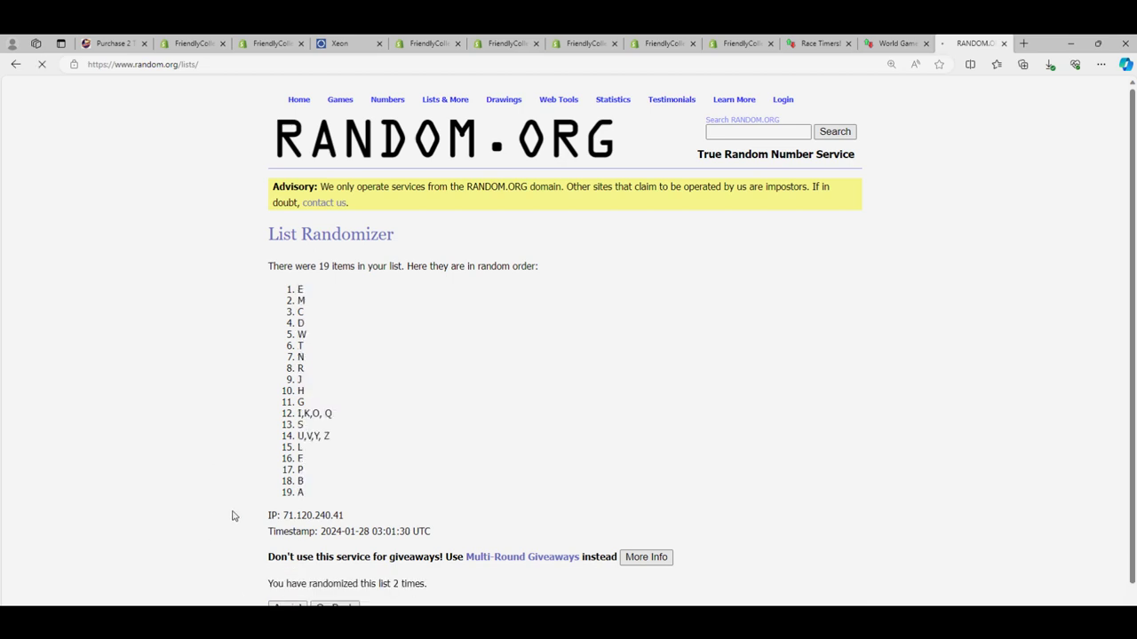
key("space")
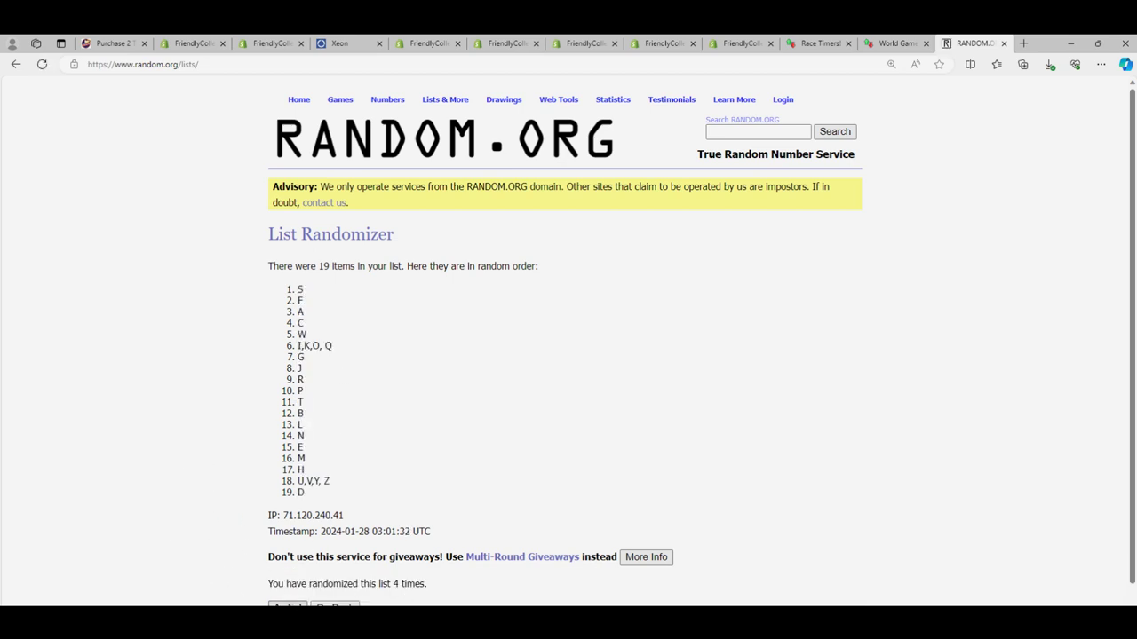
key("space")
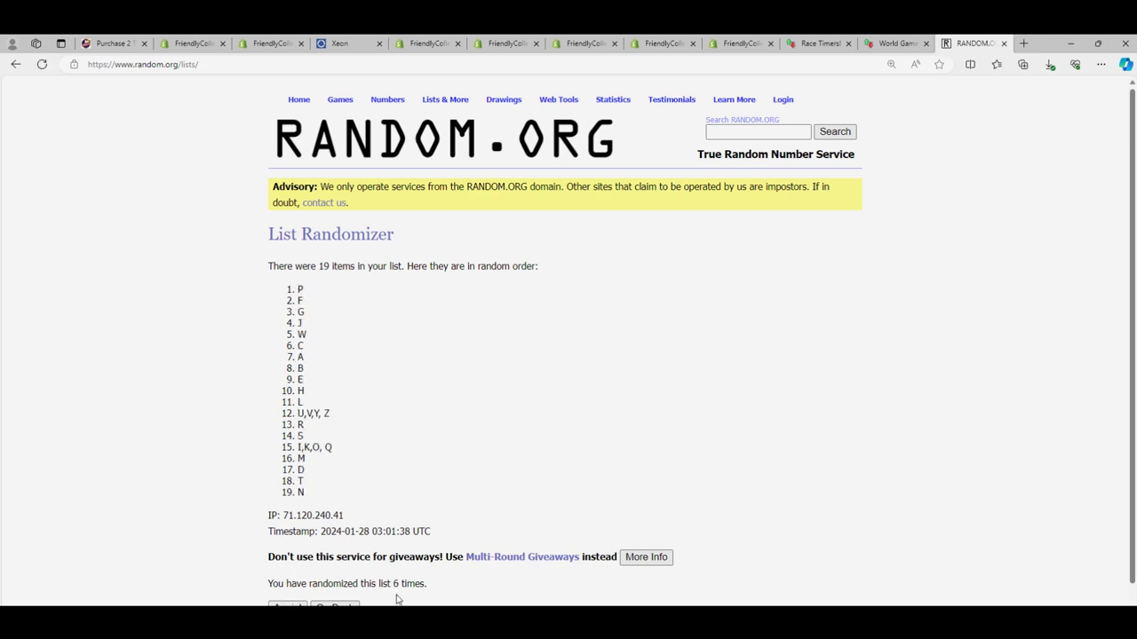
key("space")
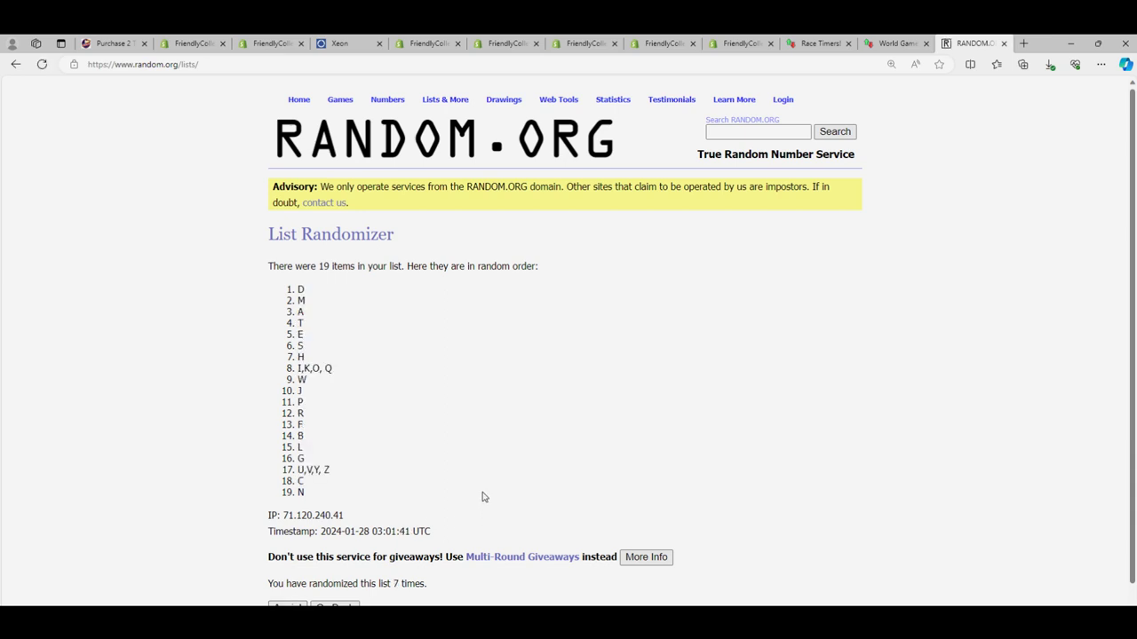
left_click_drag(301, 286, 320, 497)
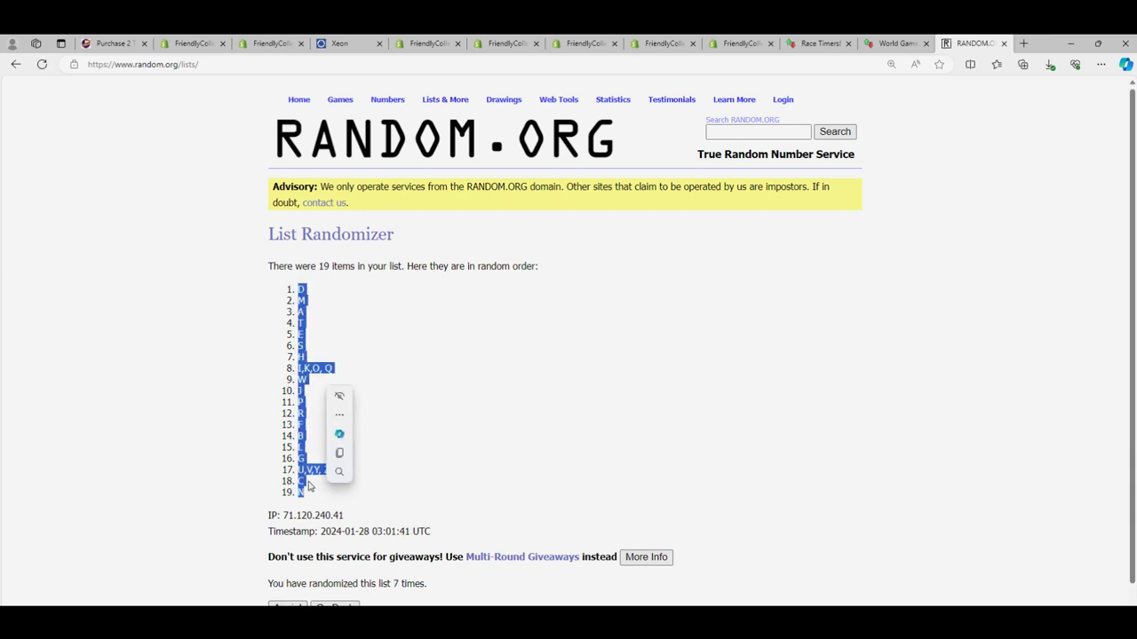
Copy the selected 19 randomized letters, beginning D, M, A, T.
right_click(304, 473)
left_click(337, 265)
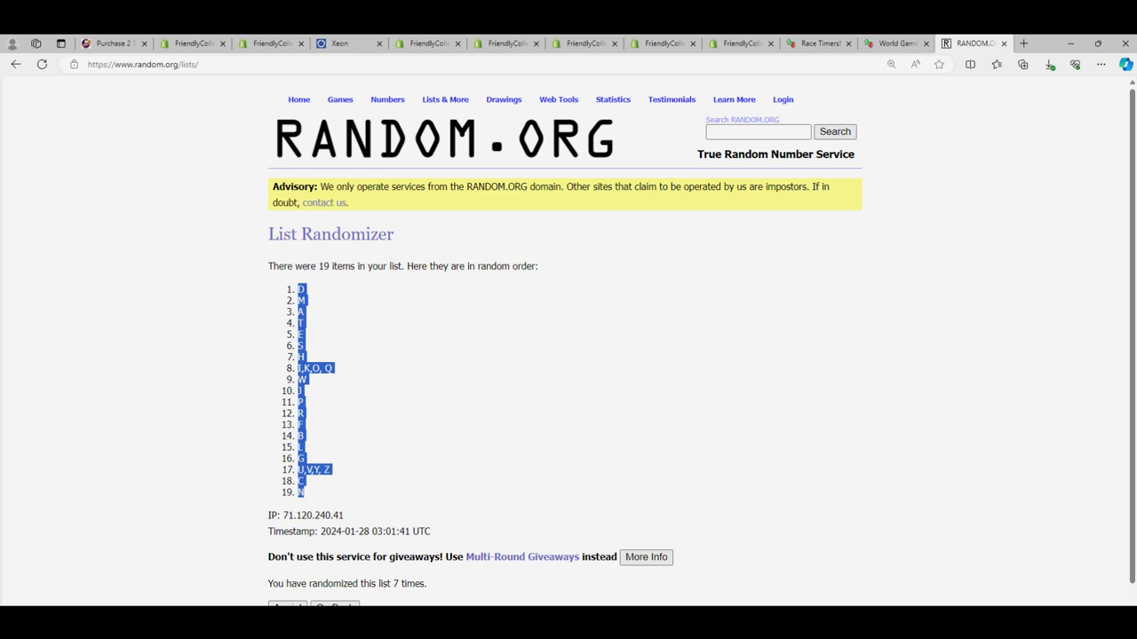
Paste the randomized letters as text from B2, filling rows 2–20 of Last Name Letters.
key("alt+Tab")
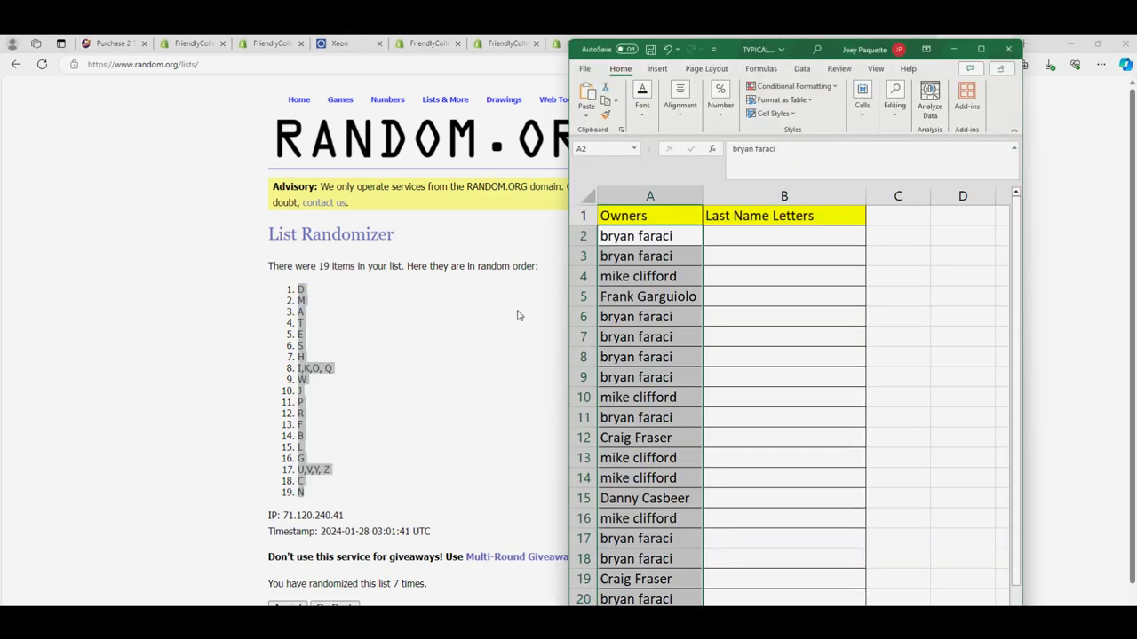
right_click(726, 235)
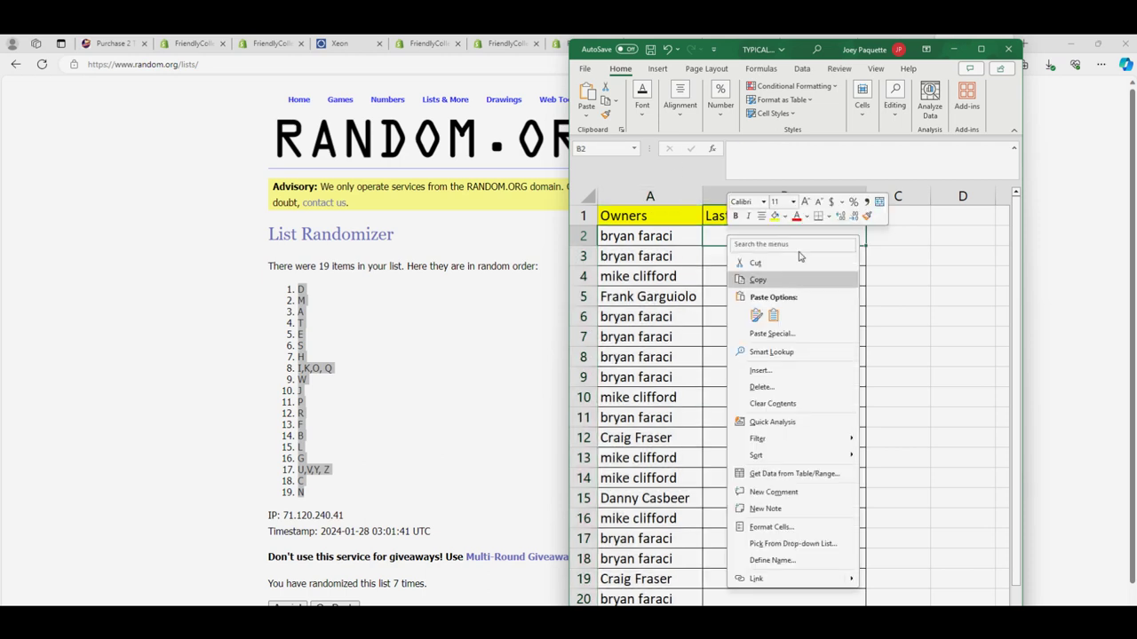
left_click(761, 335)
left_click(671, 272)
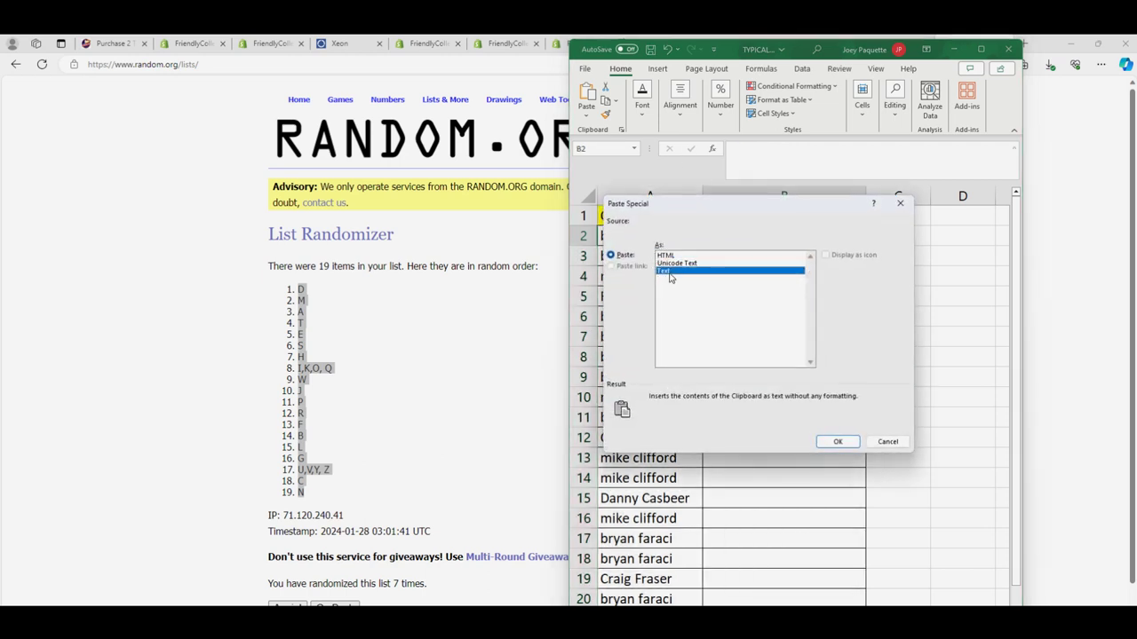
left_click(837, 444)
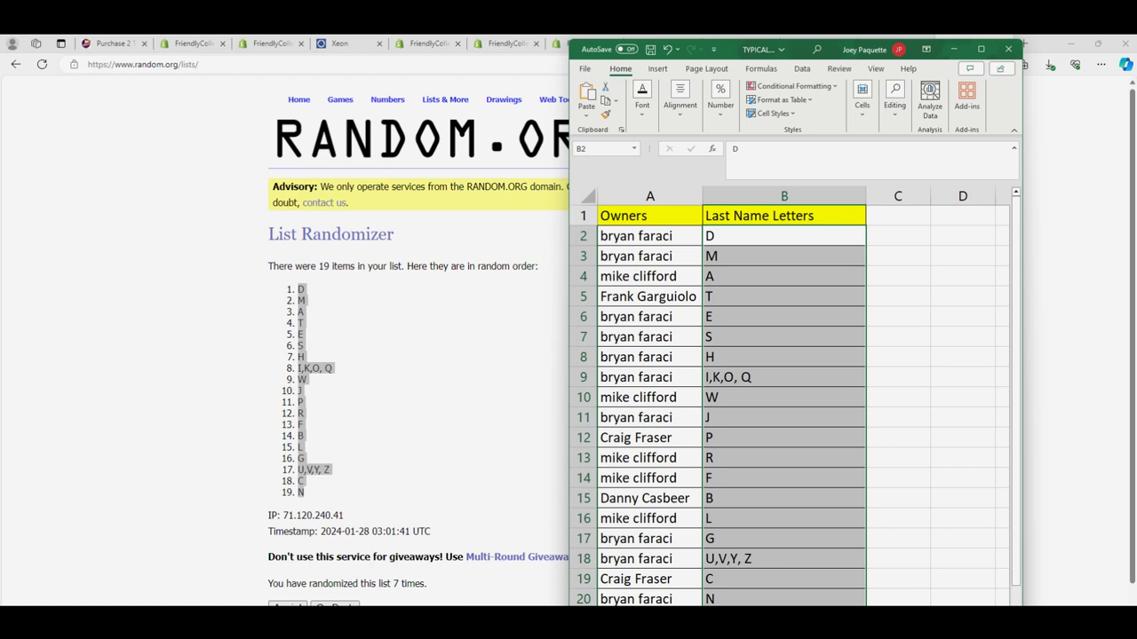
Sort range A1:B20 ascending (A to Z) on the Last Name Letters column.
left_click(738, 342)
mouse_move(655, 215)
left_mouse_down()
mouse_move(622, 215)
mouse_move(756, 533)
mouse_move(755, 598)
left_mouse_up()
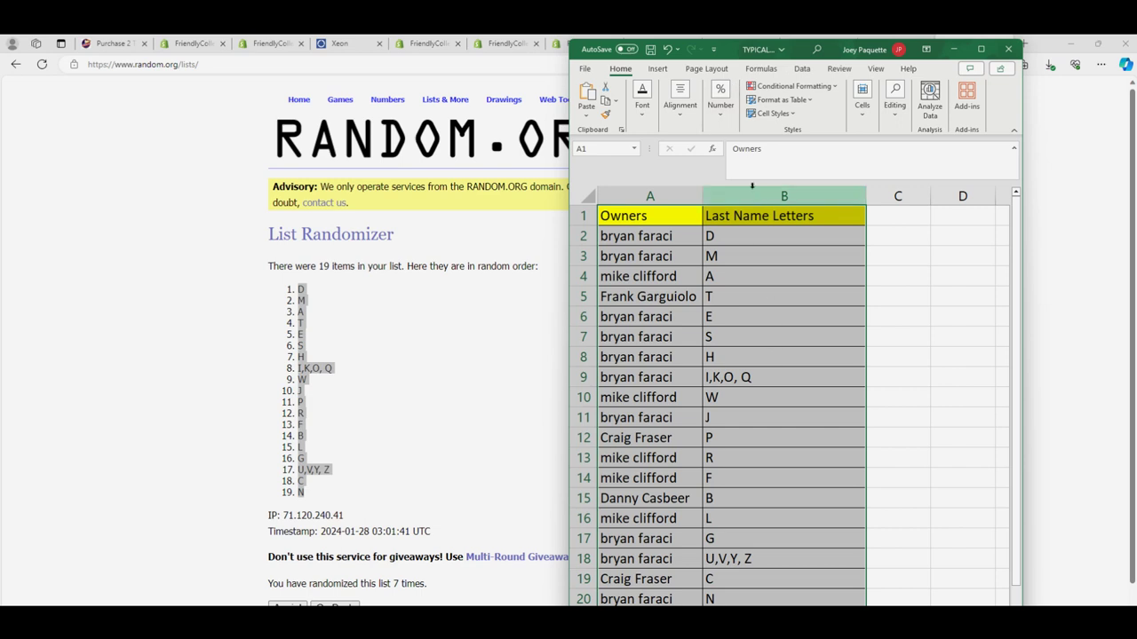
left_click(803, 70)
left_click(841, 98)
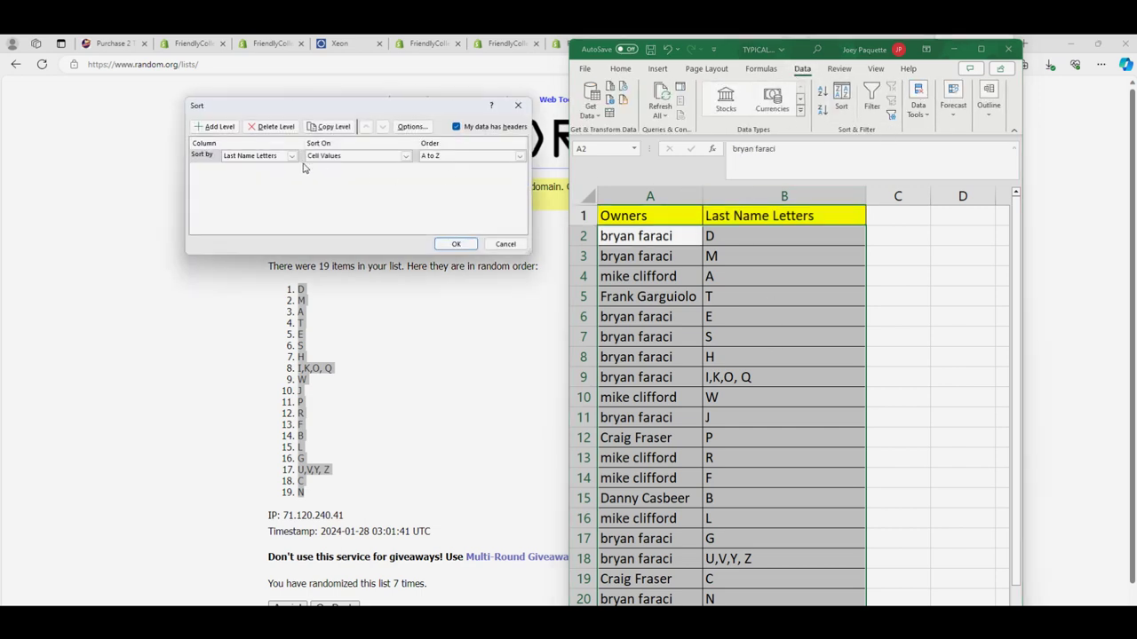
left_click(456, 243)
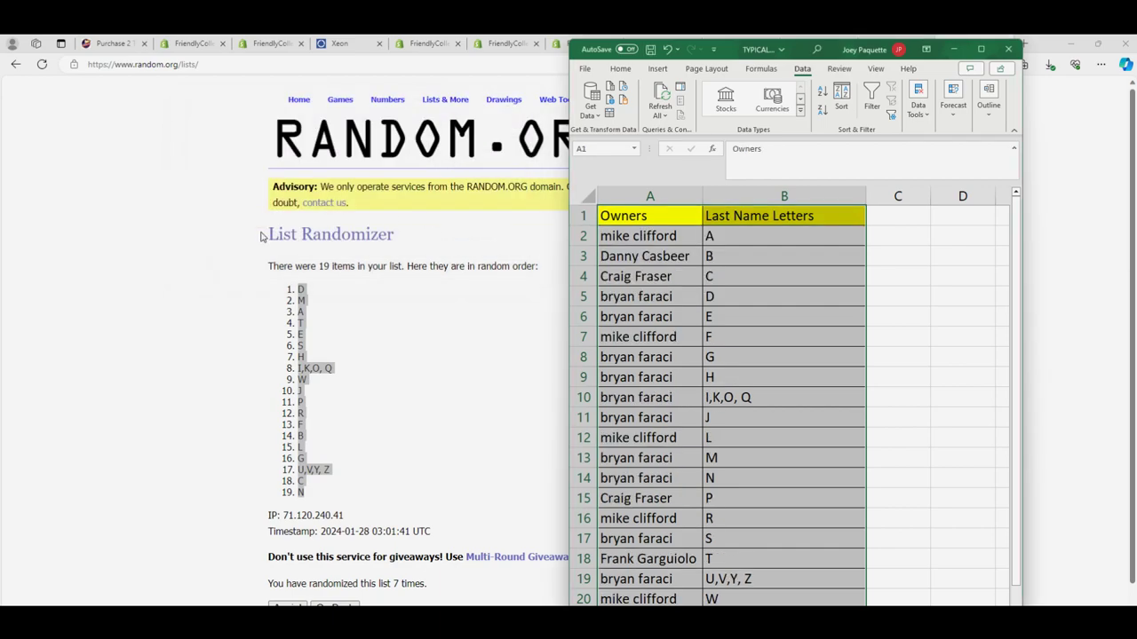